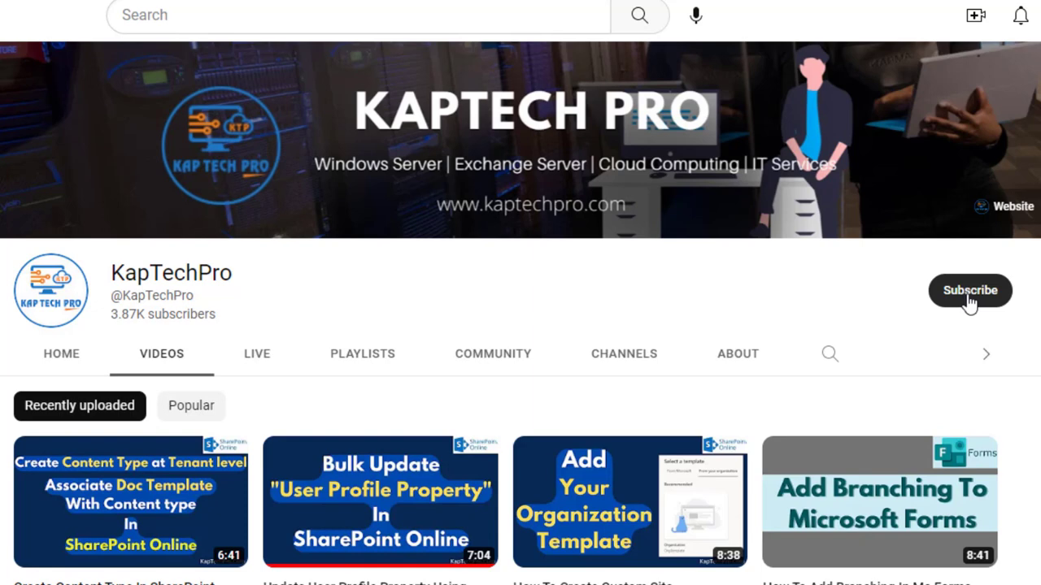
- Subscribe to the KapTechPro channel and set its notification bell to All
click(968, 301)
click(992, 298)
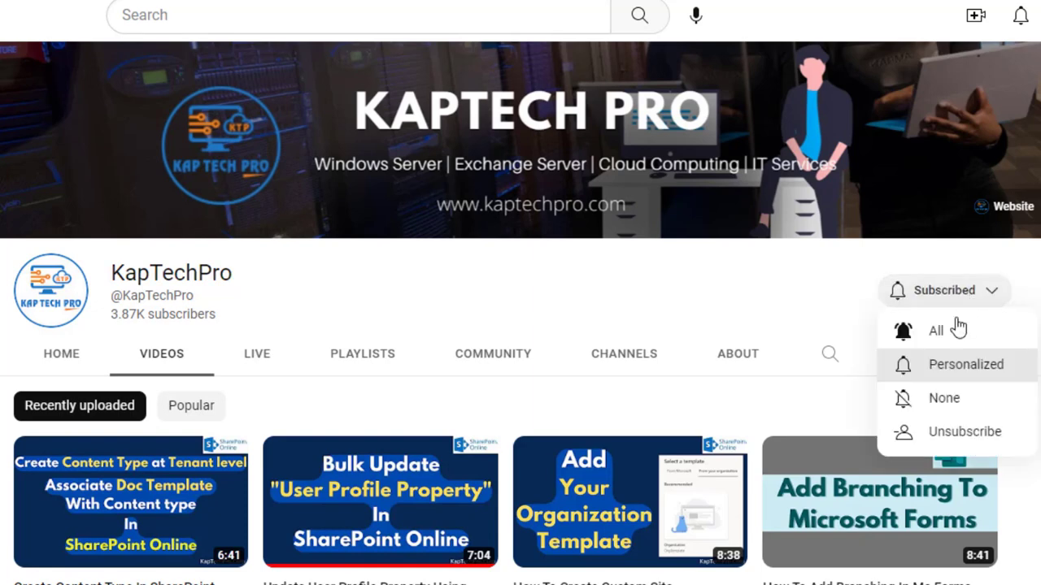
click(945, 340)
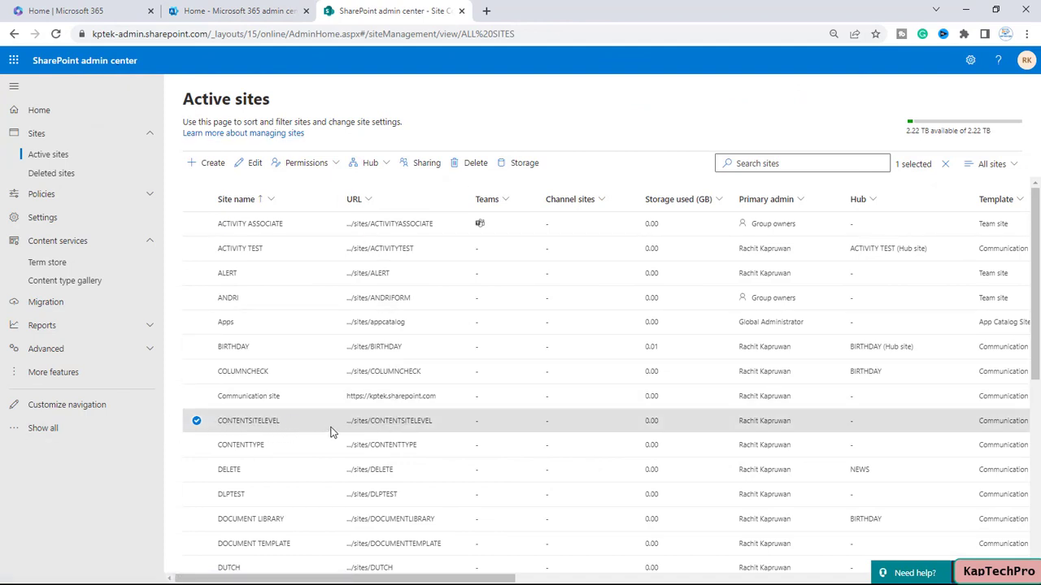
- Open the CONTENTSITELEVEL site from Active sites in a new tab, then its Documents library via Site contents
click(395, 423)
click(539, 8)
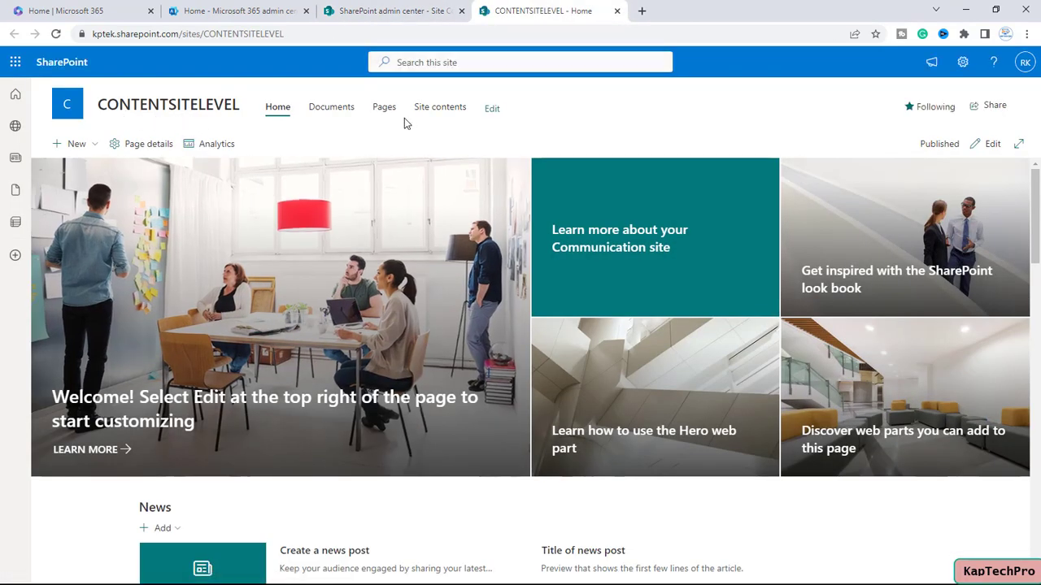
click(452, 112)
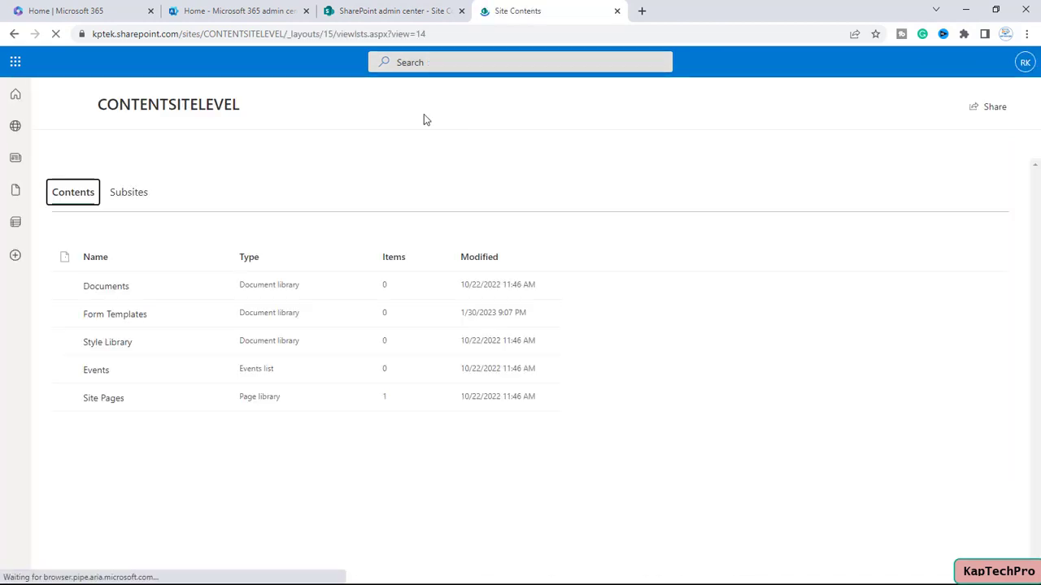
click(108, 291)
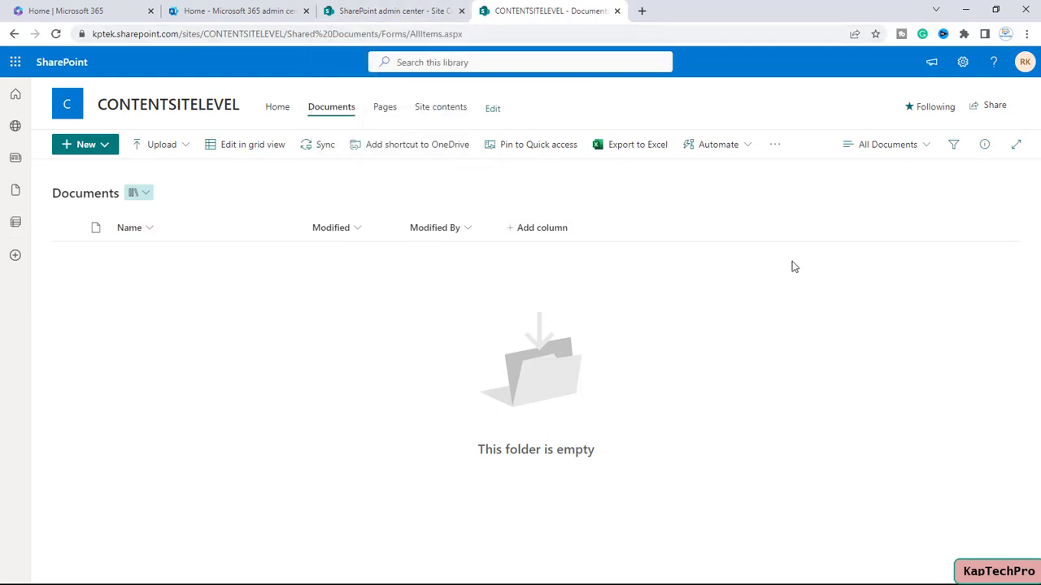
- Go through the gear's Site contents to Site settings, then choose Site content types
click(962, 63)
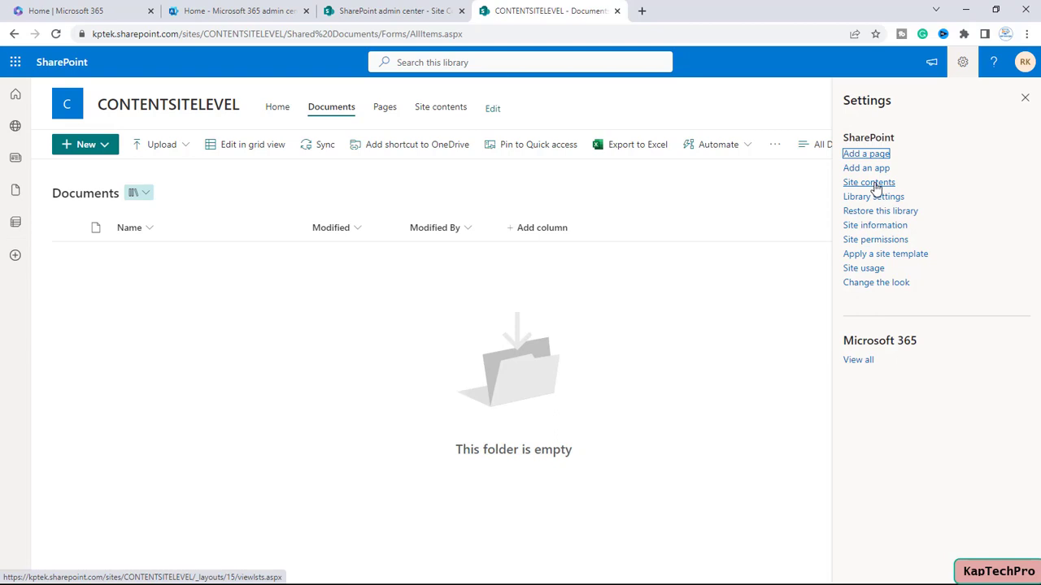
click(869, 184)
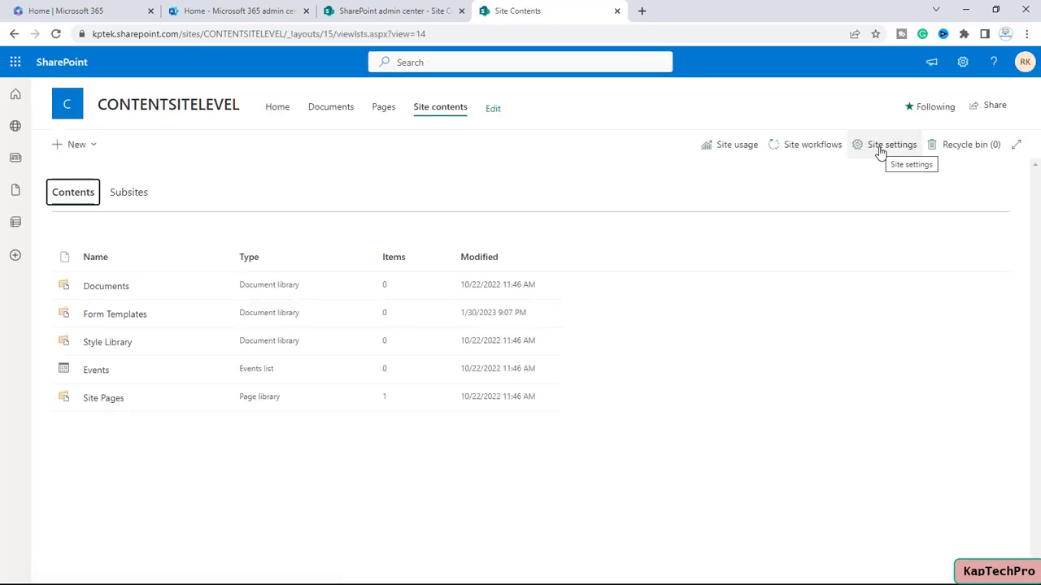
click(880, 152)
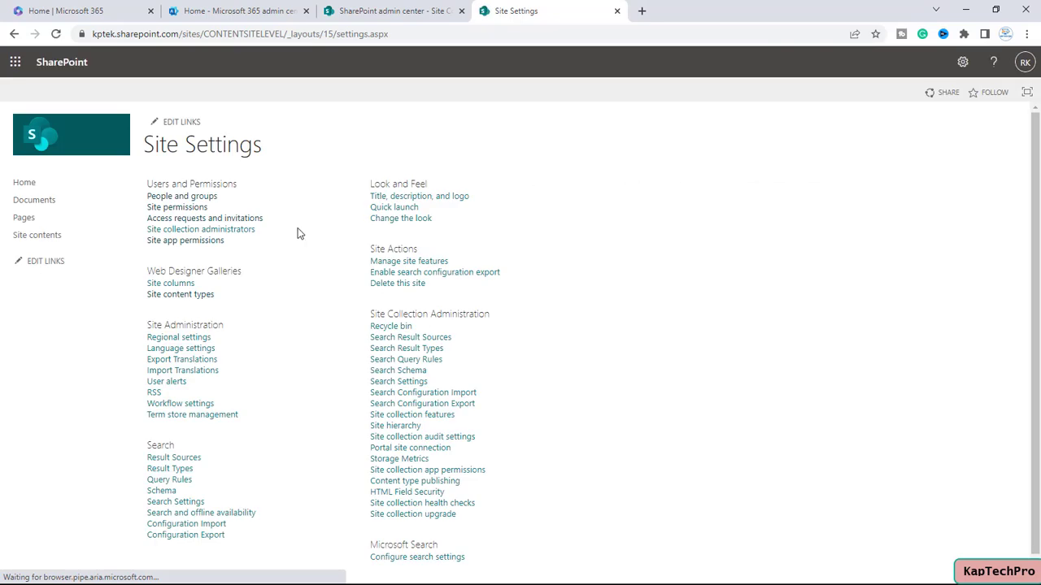
click(192, 300)
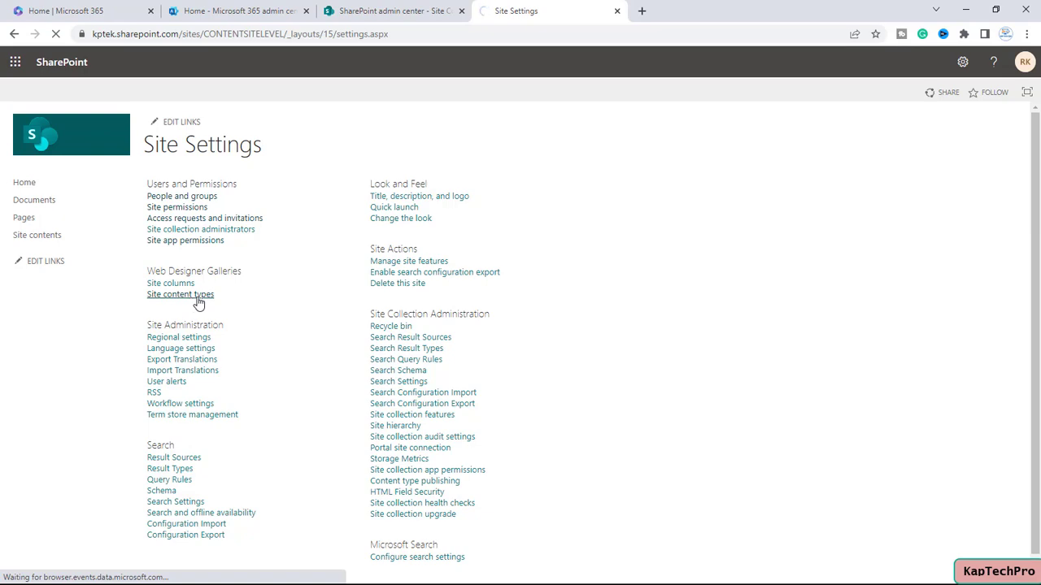
- Scroll through the Content type gallery to review existing content types such as TENANTLEVEL
scroll(425, 441, down, 2)
scroll(424, 441, down, 5)
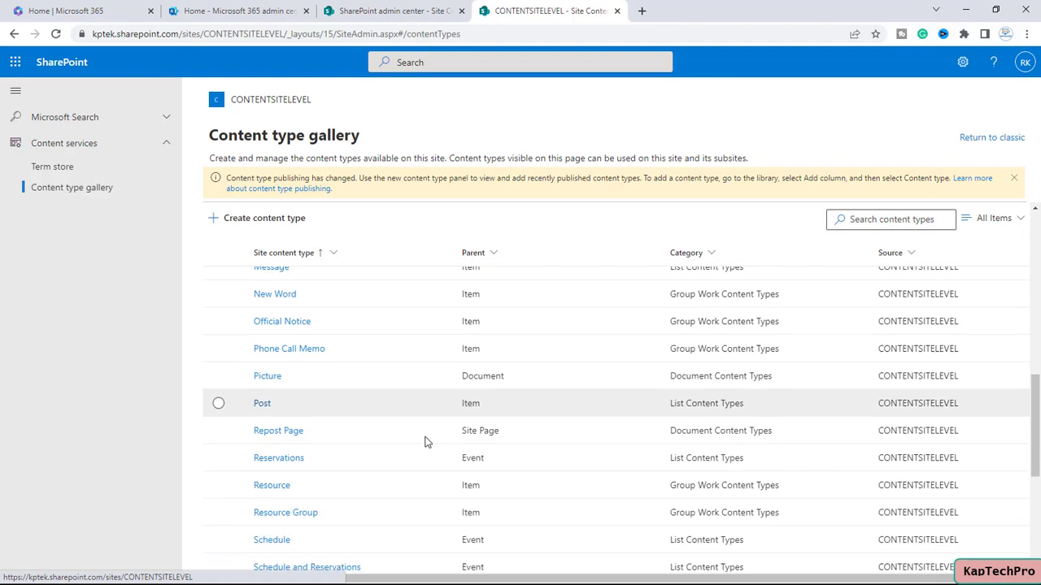
scroll(425, 441, down, 3)
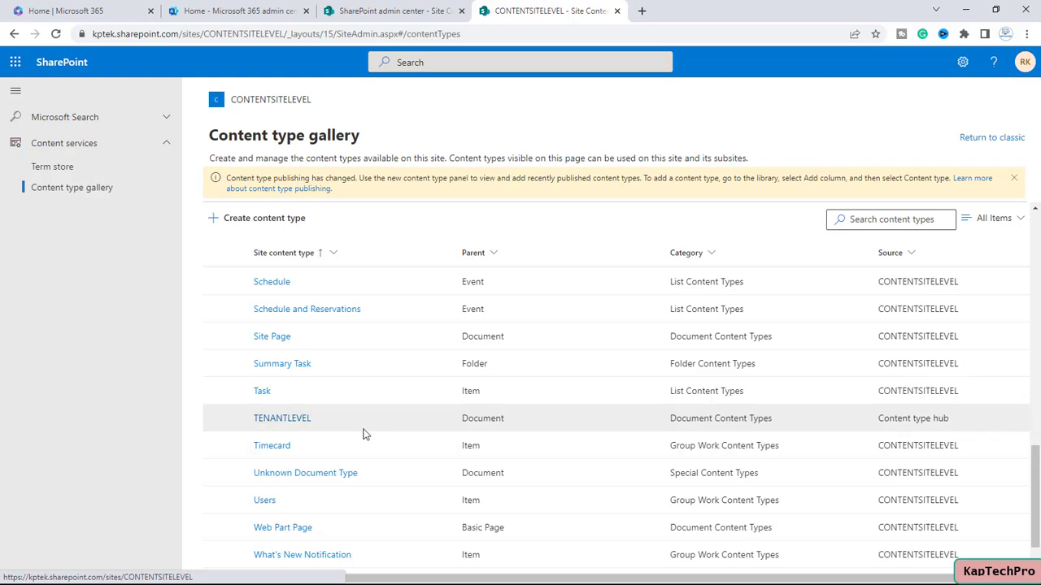
scroll(363, 432, up, 12)
scroll(346, 389, down, 14)
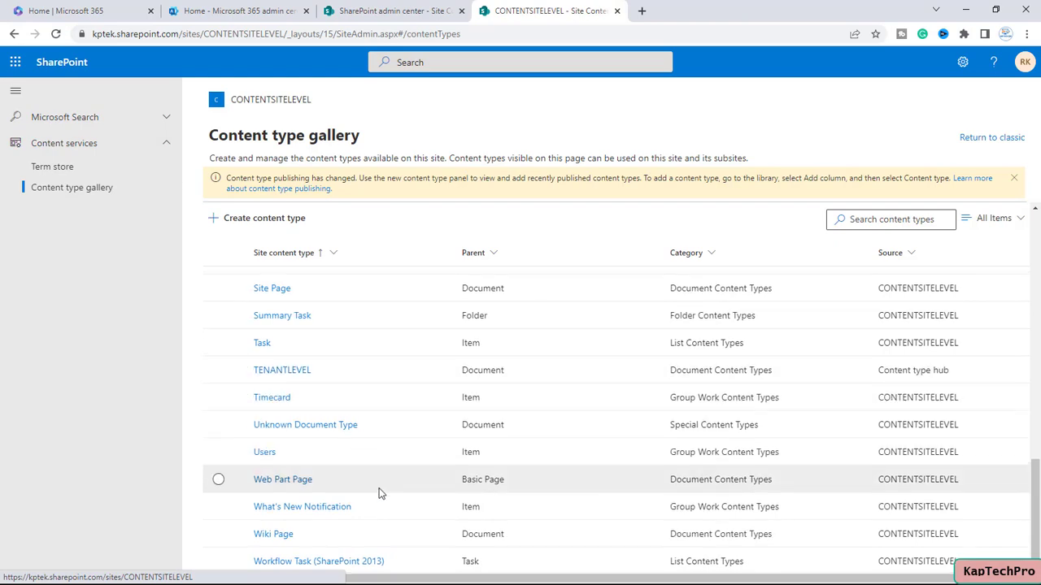
scroll(379, 492, up, 12)
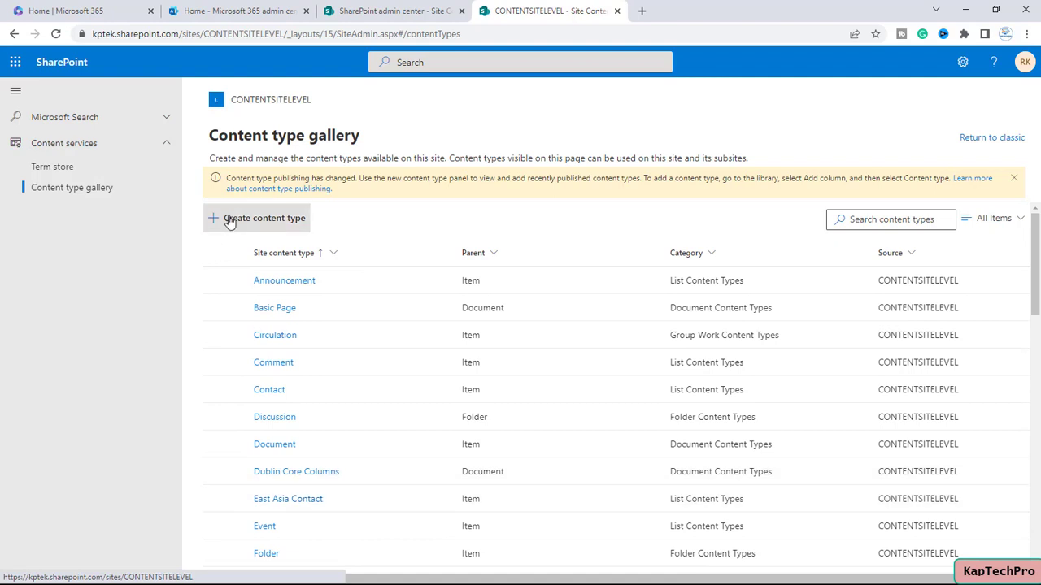
- Create content type SITELEVELCONTENT under Document Content Types with parent content type Document
click(254, 223)
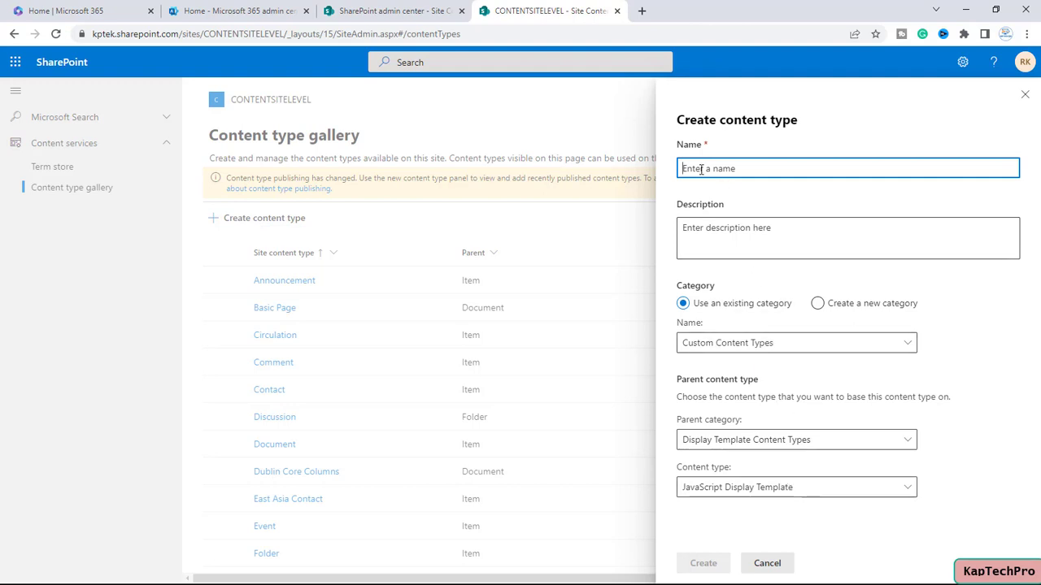
text(SITELEVELCONTENT)
key(Tab)
text(SITELEVELCONTENT)
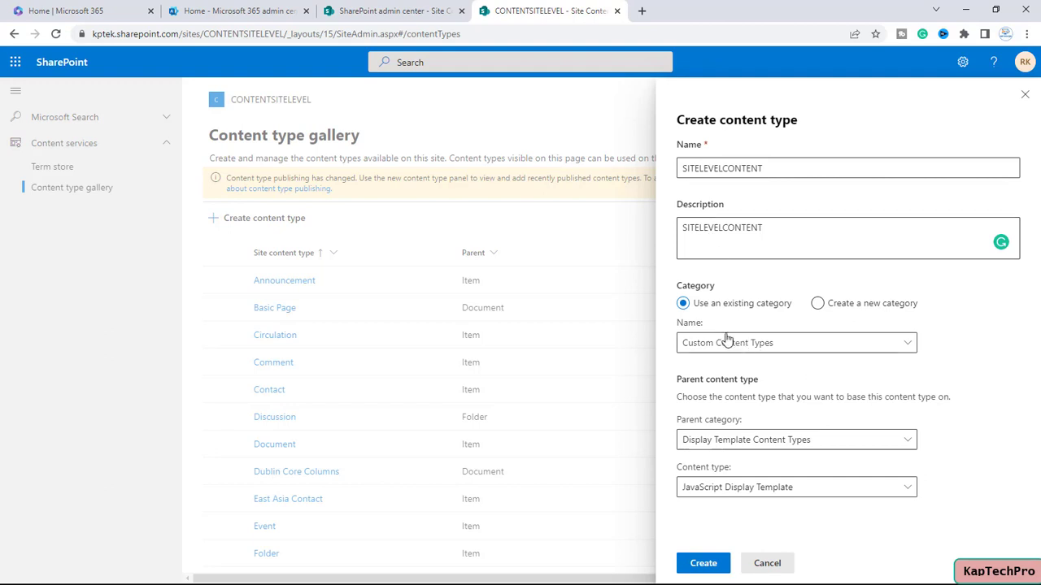
click(818, 351)
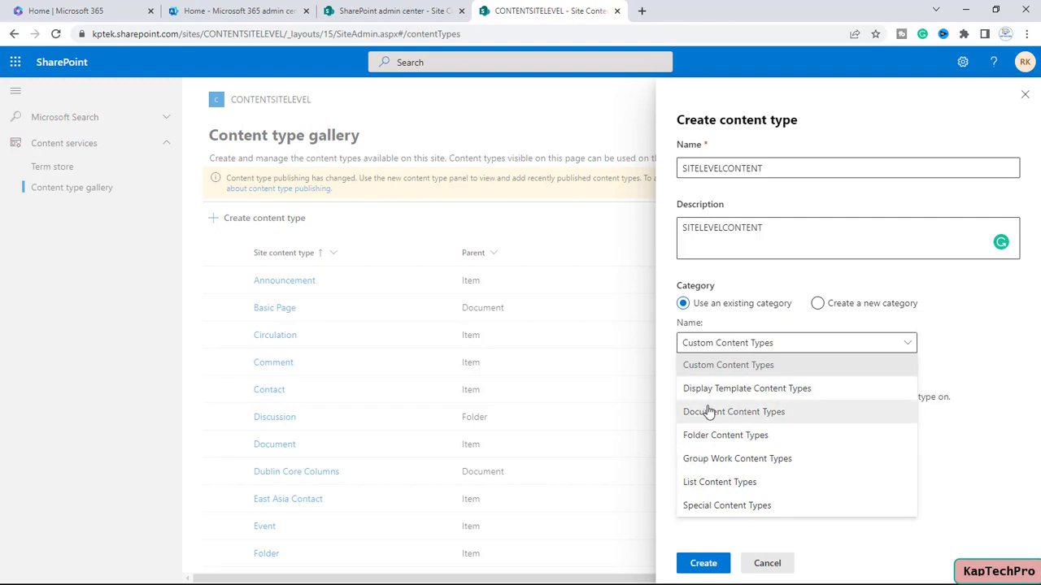
click(793, 421)
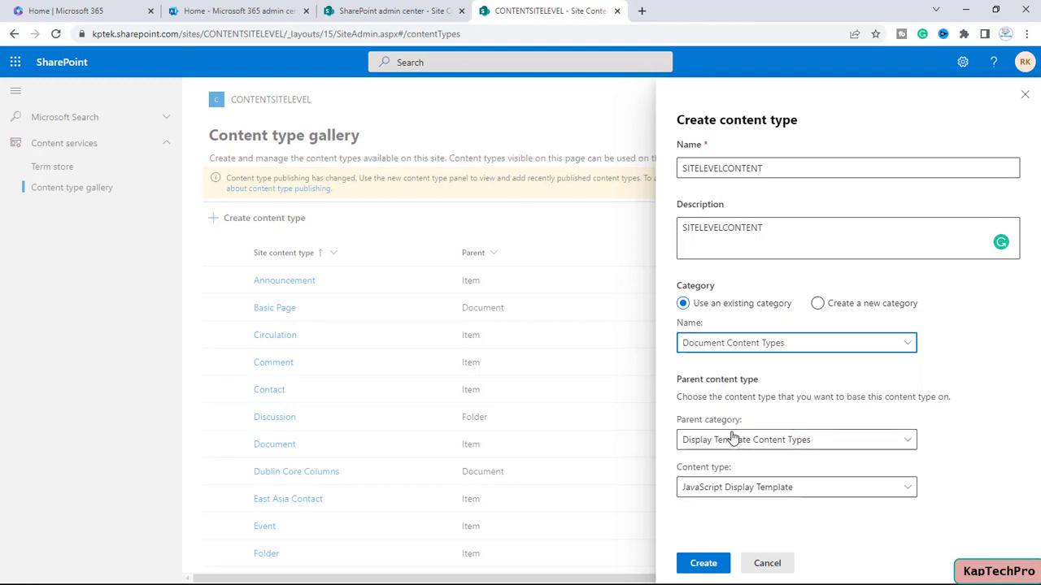
click(822, 440)
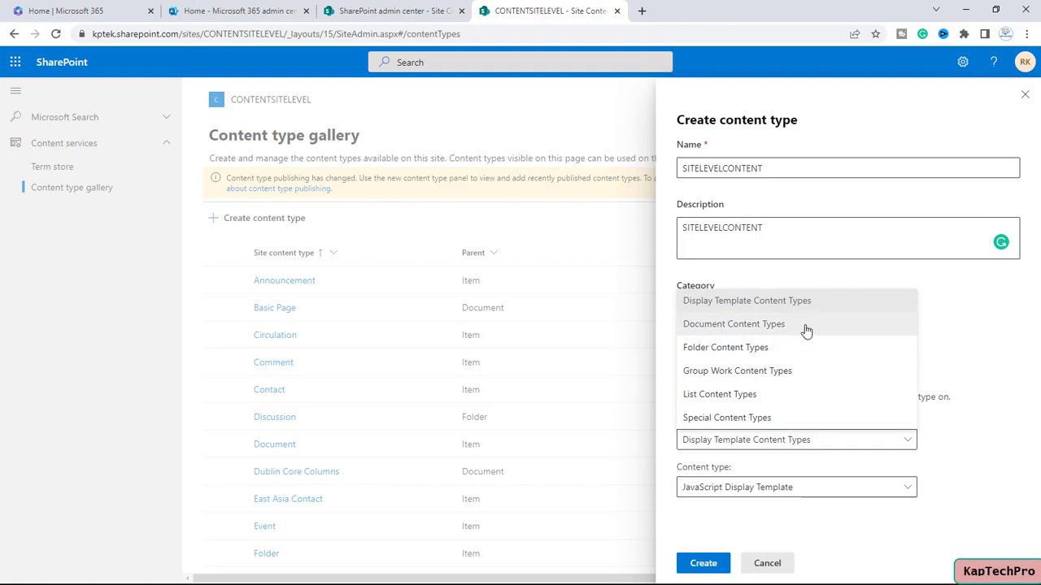
click(813, 339)
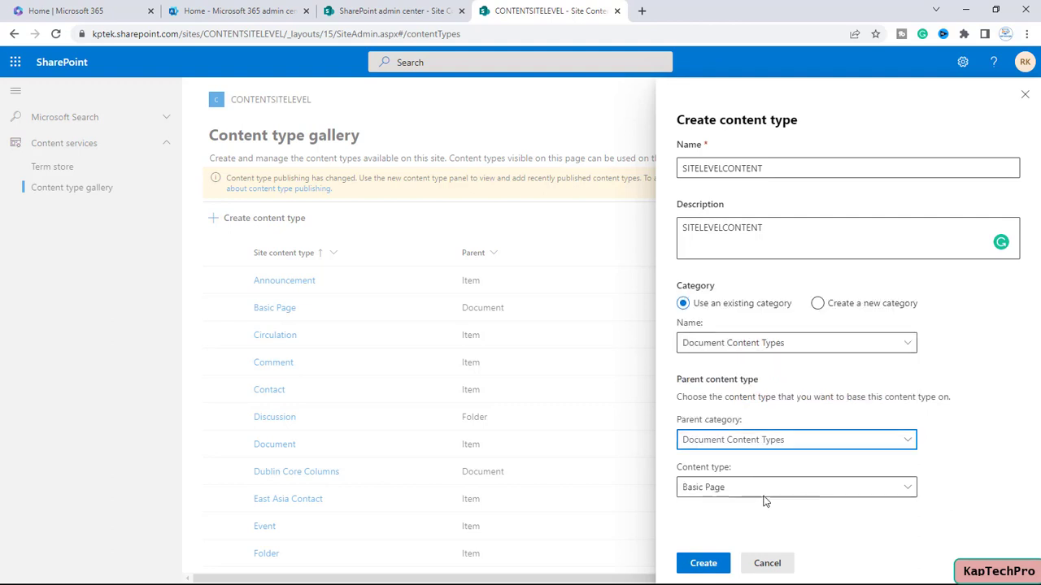
click(780, 493)
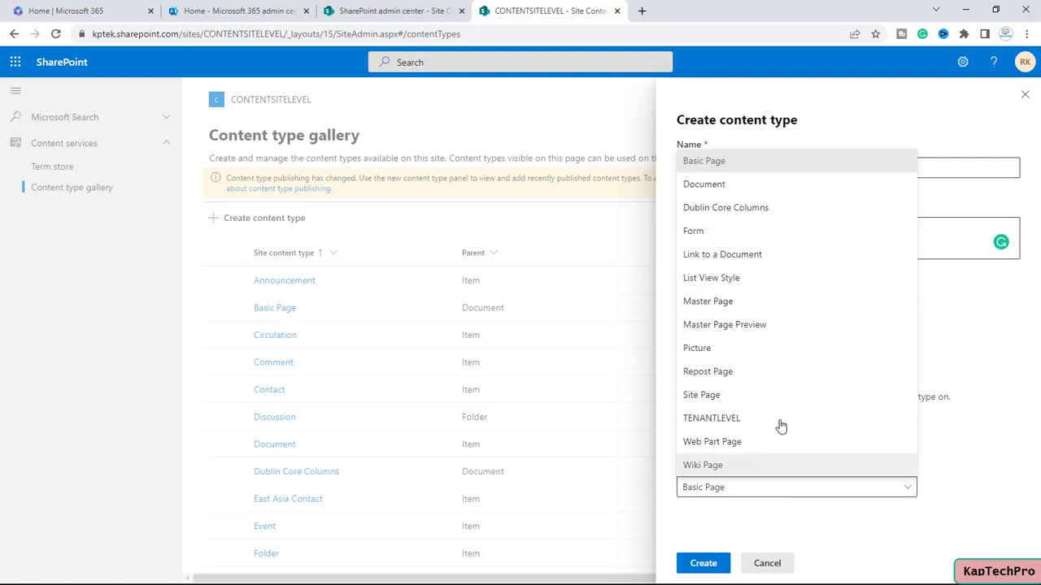
click(738, 192)
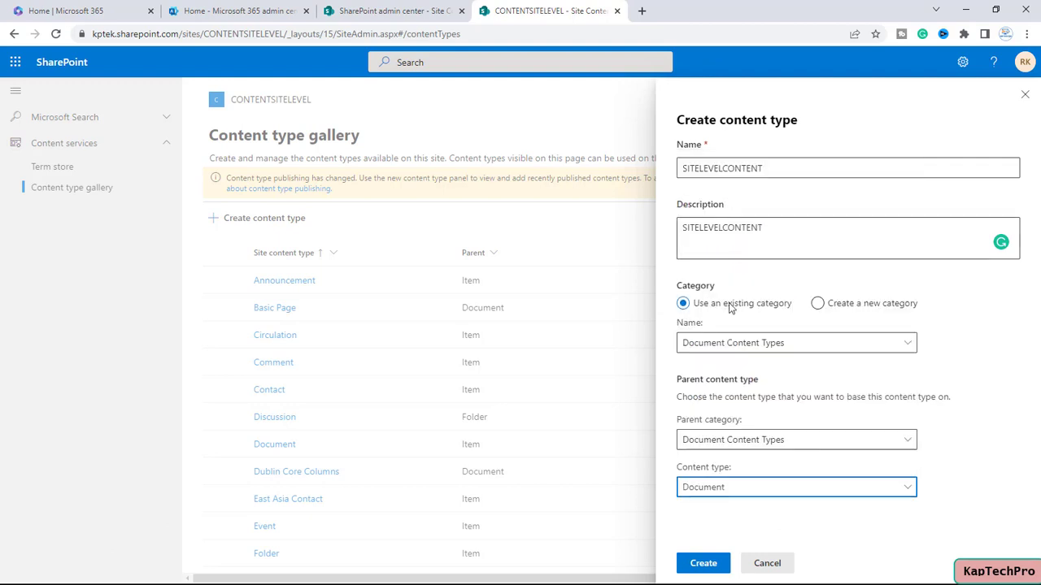
click(703, 563)
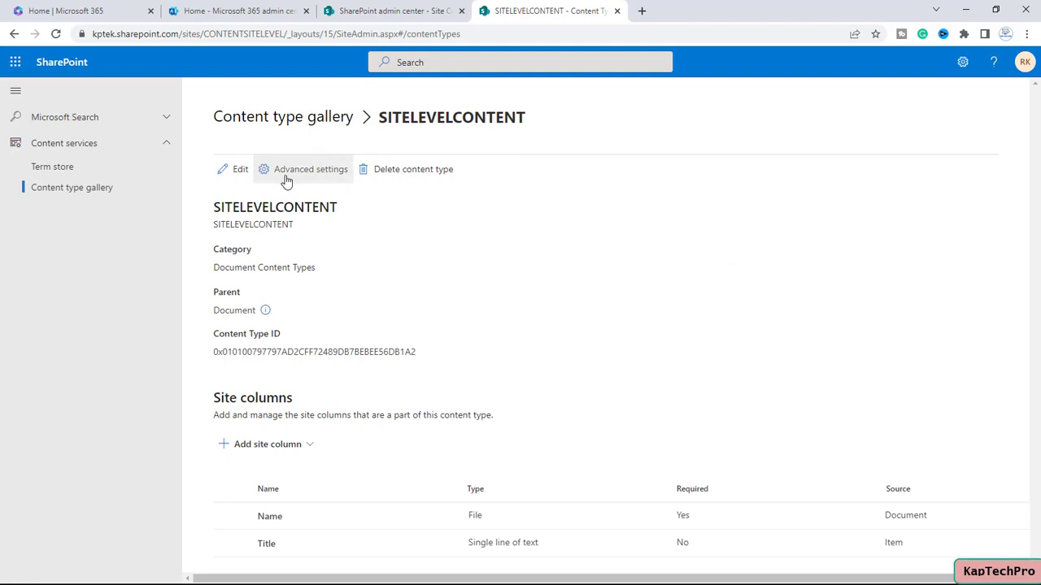
- Upload THIS IS MY KAPTECHPRO TEMPLATE.docx as the content type's document template in Advanced settings and save
click(307, 175)
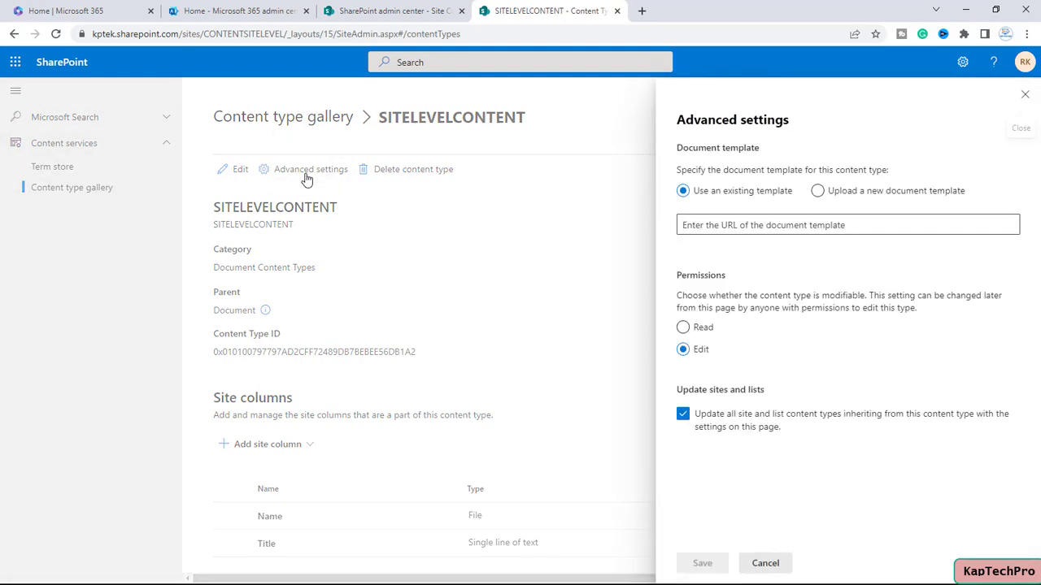
click(818, 192)
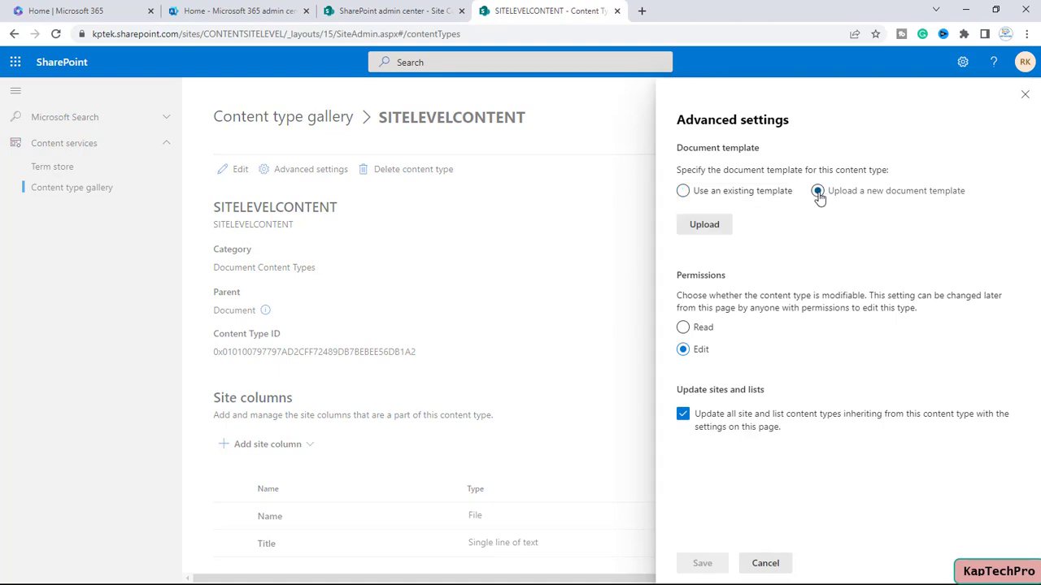
click(704, 225)
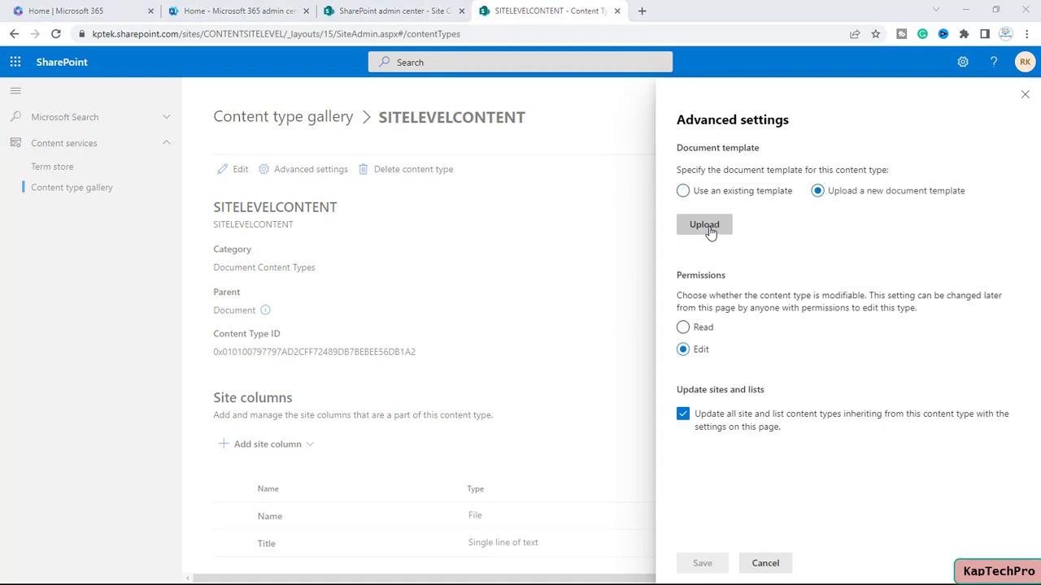
scroll(401, 331, down, 3)
scroll(401, 330, down, 3)
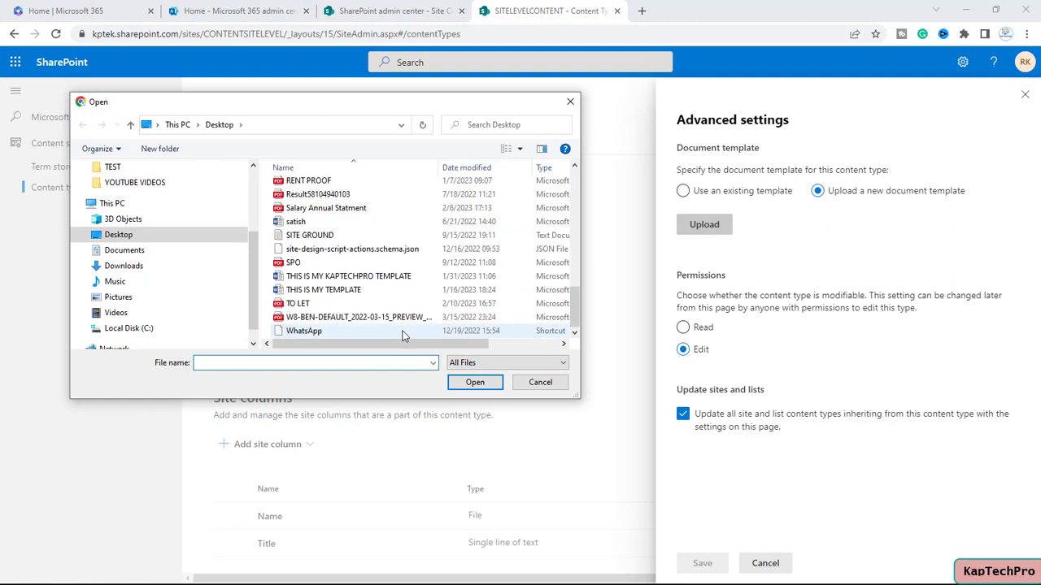
click(346, 277)
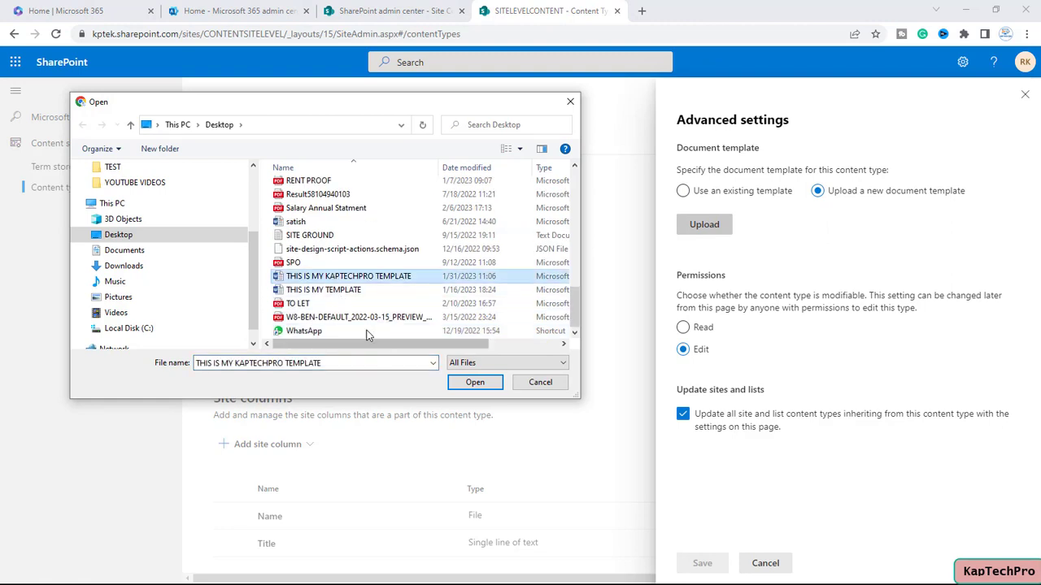
click(475, 383)
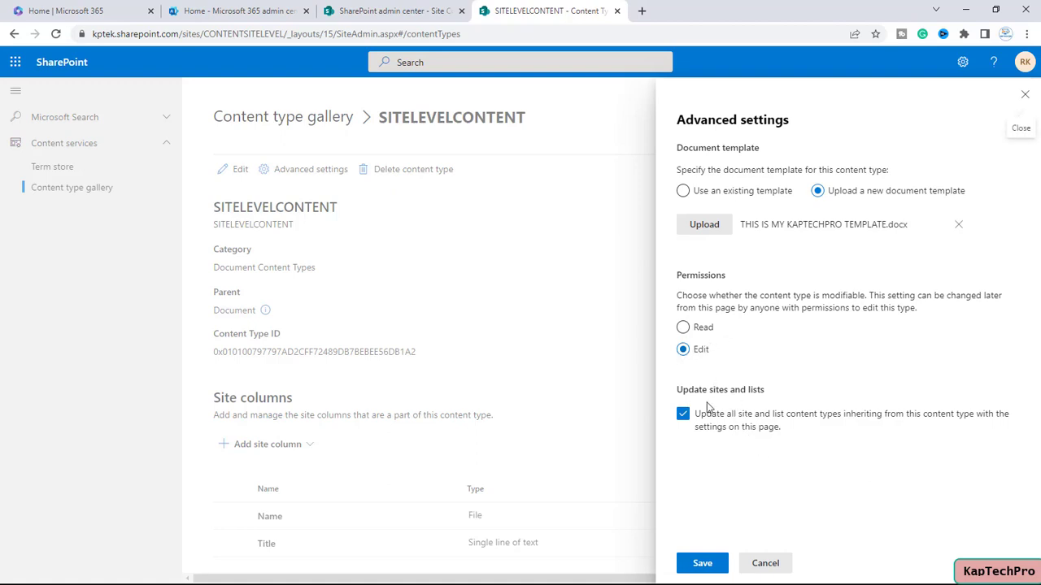
click(704, 569)
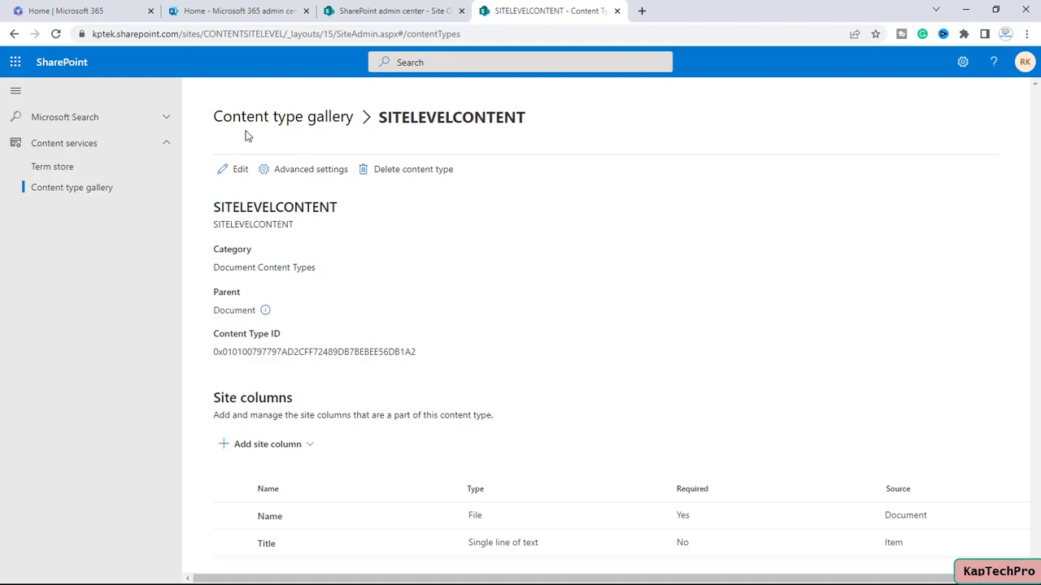
- Remove _layouts/15/SiteAdmin.aspx from the URL to reach the site home, then open Documents
drag(287, 33, 491, 34)
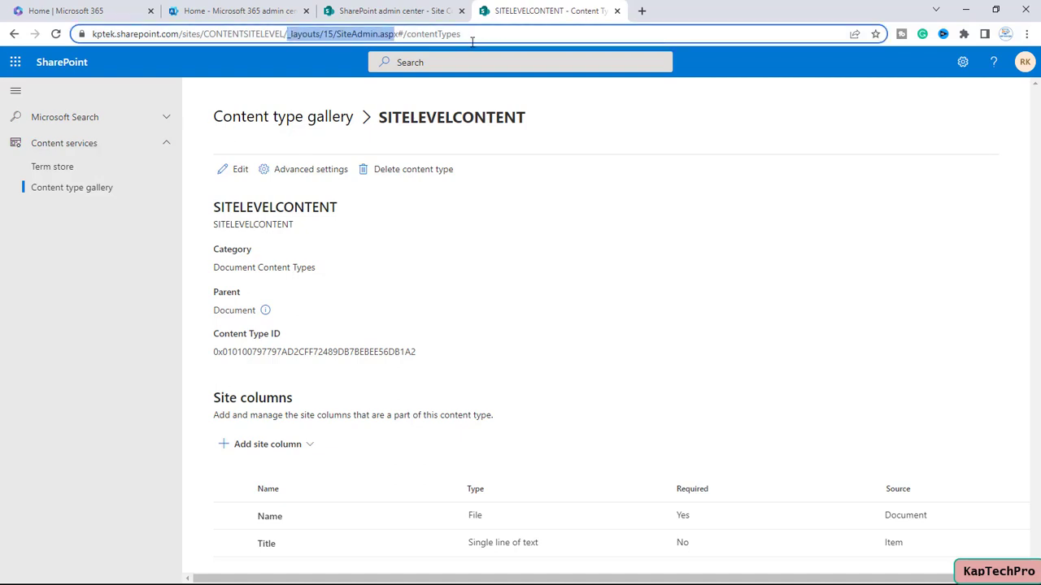
key(BackSpace)
key(Return)
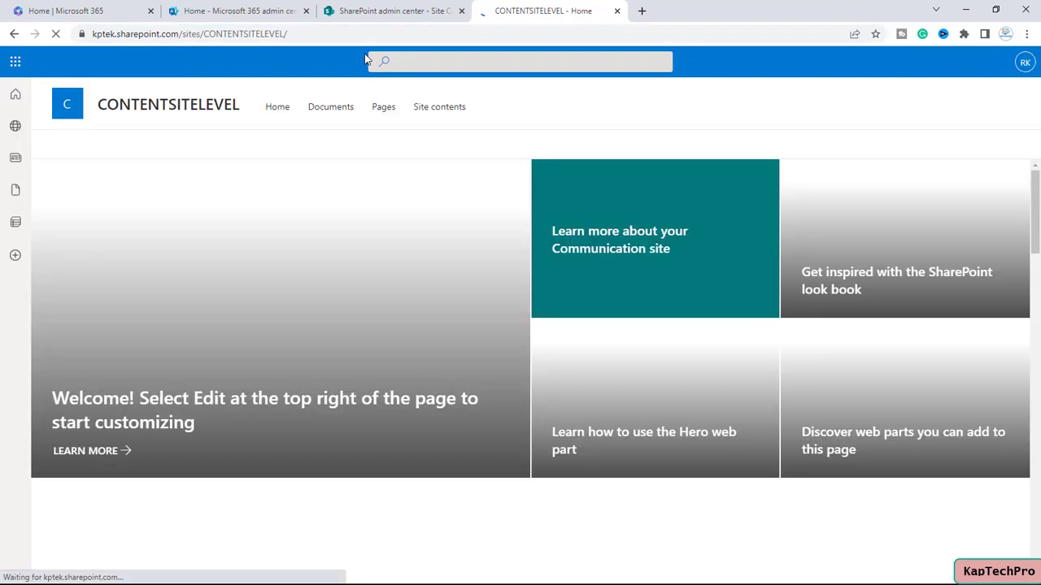
click(441, 116)
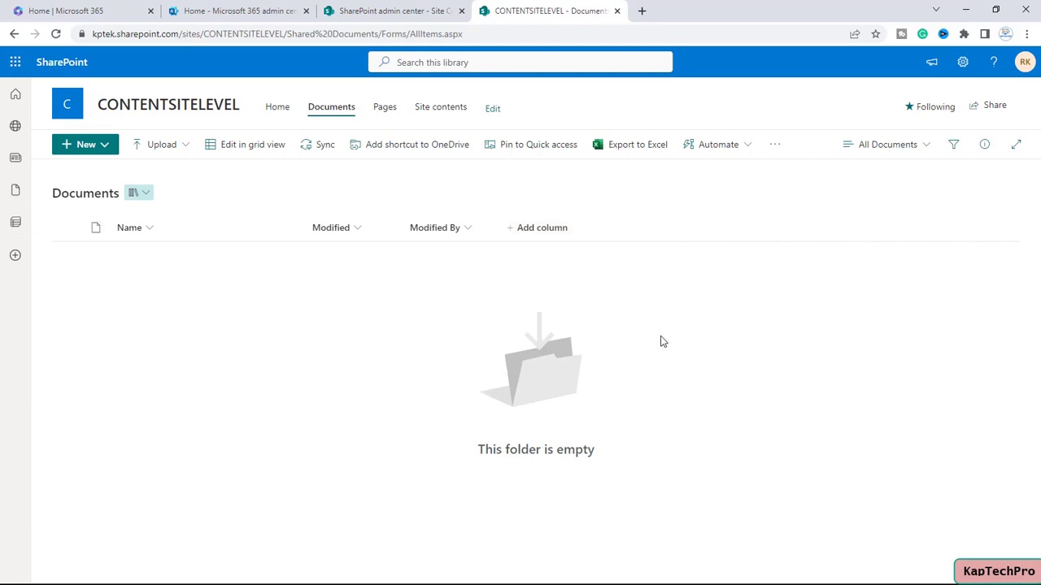
click(525, 228)
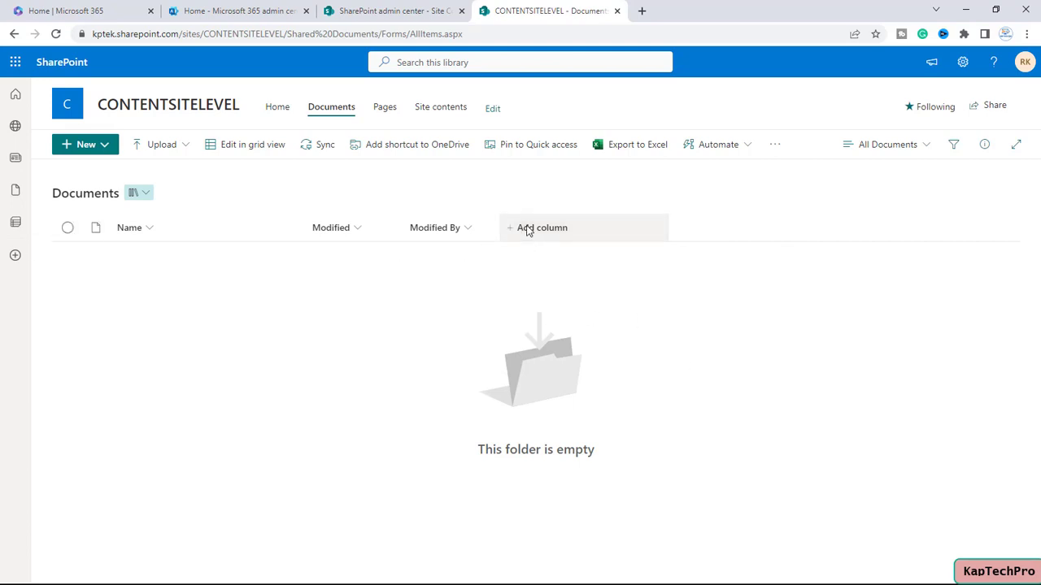
- Via Add column > Add a content type, select SITELEVELCONTENT (not TENANTLEVEL) and apply it
scroll(581, 371, down, 3)
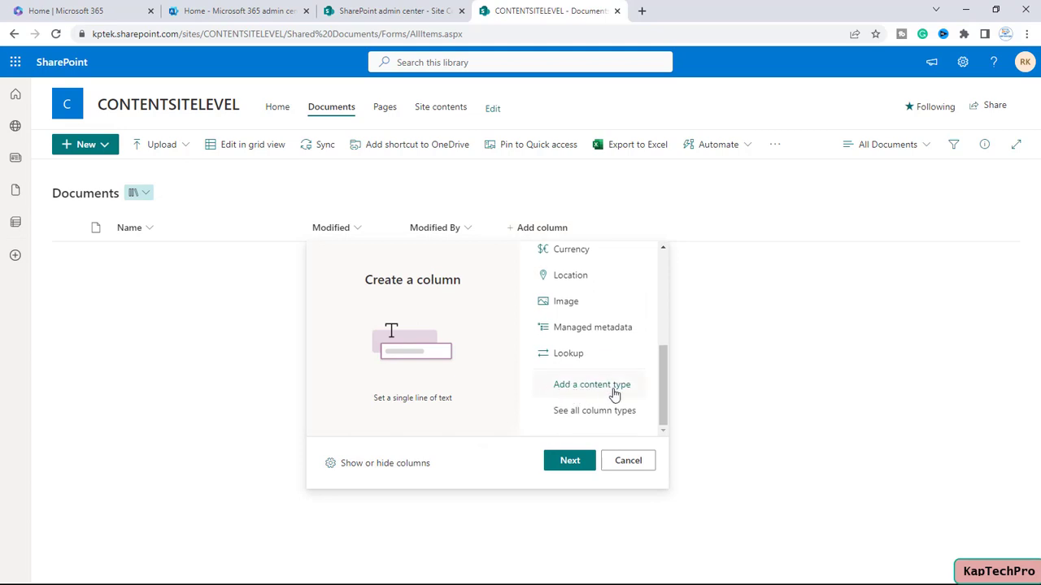
click(615, 394)
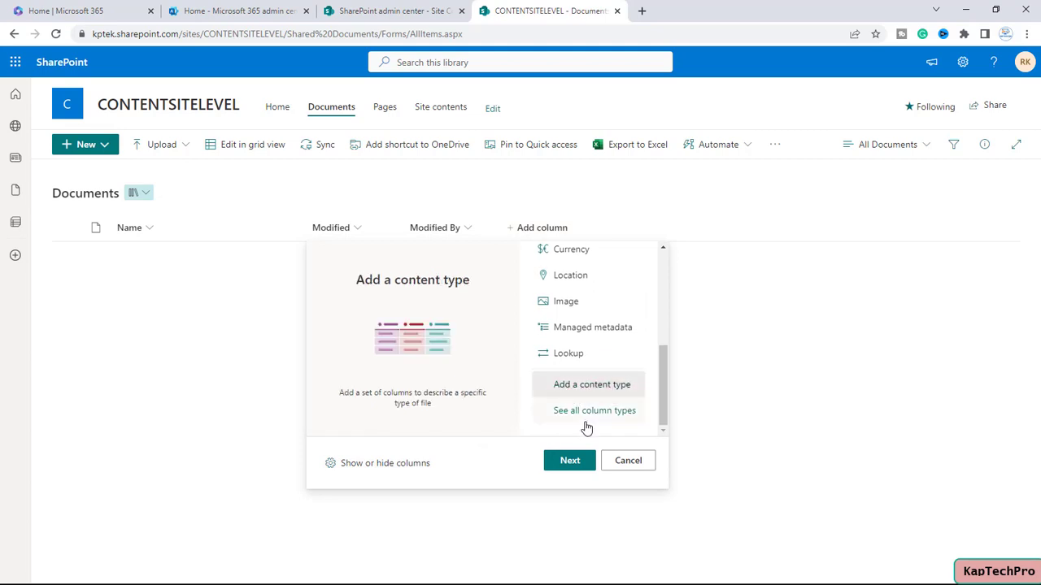
click(570, 461)
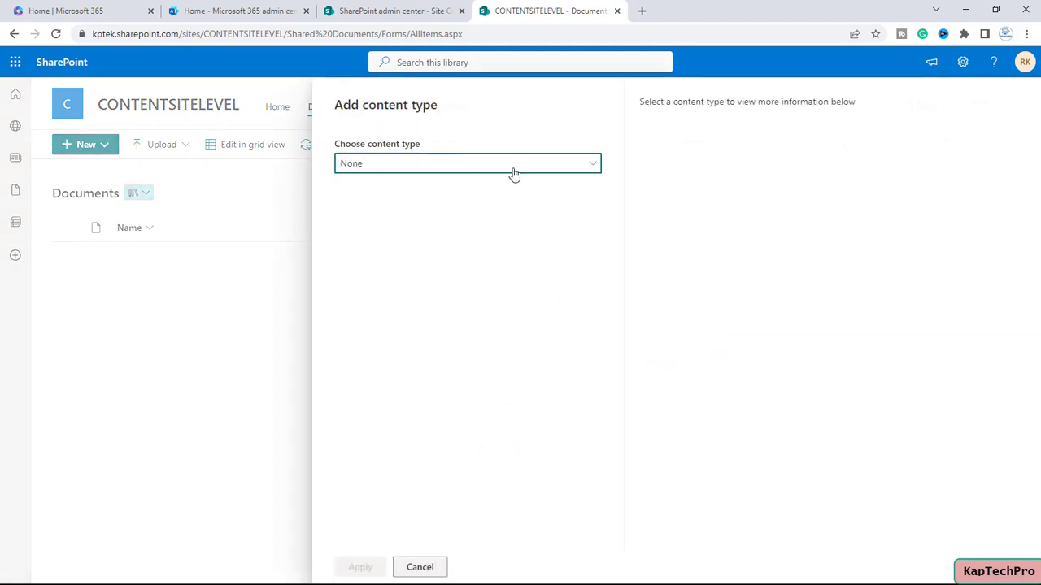
click(512, 167)
click(368, 211)
click(379, 208)
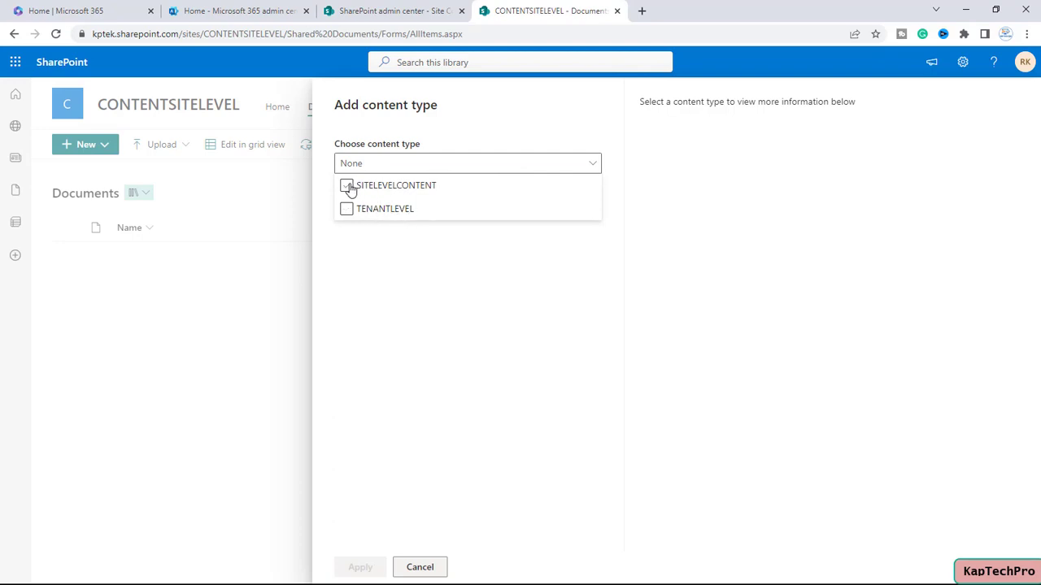
click(348, 187)
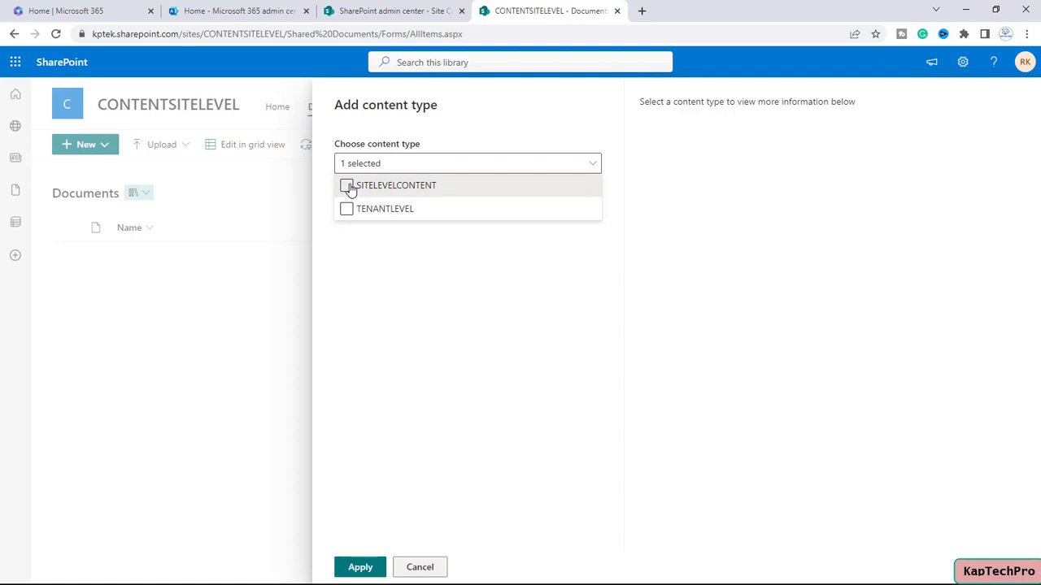
click(359, 567)
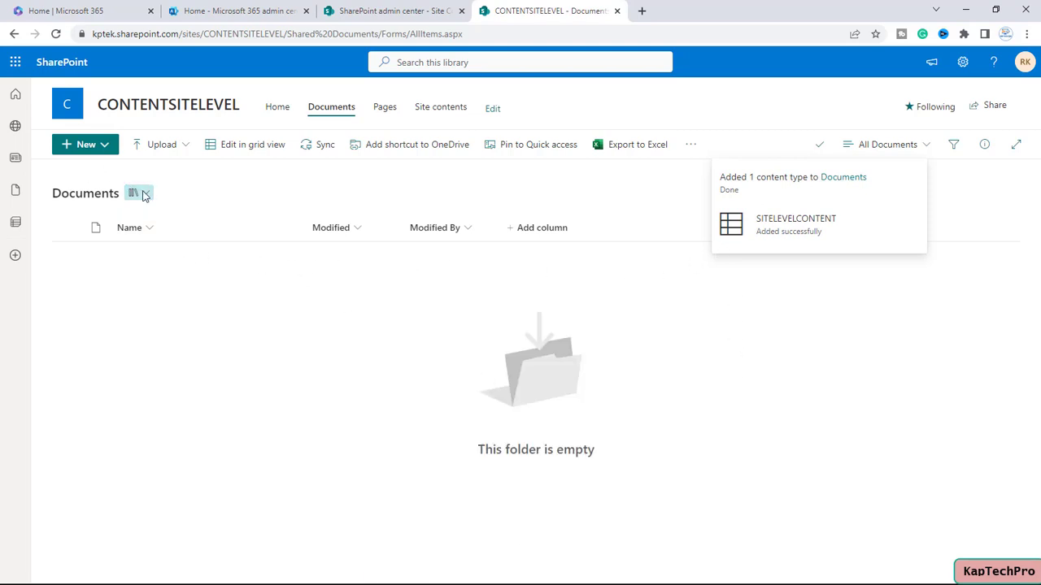
- Create a new SITELEVELCONTENT document from the New menu, then return to the Documents library tab
click(101, 145)
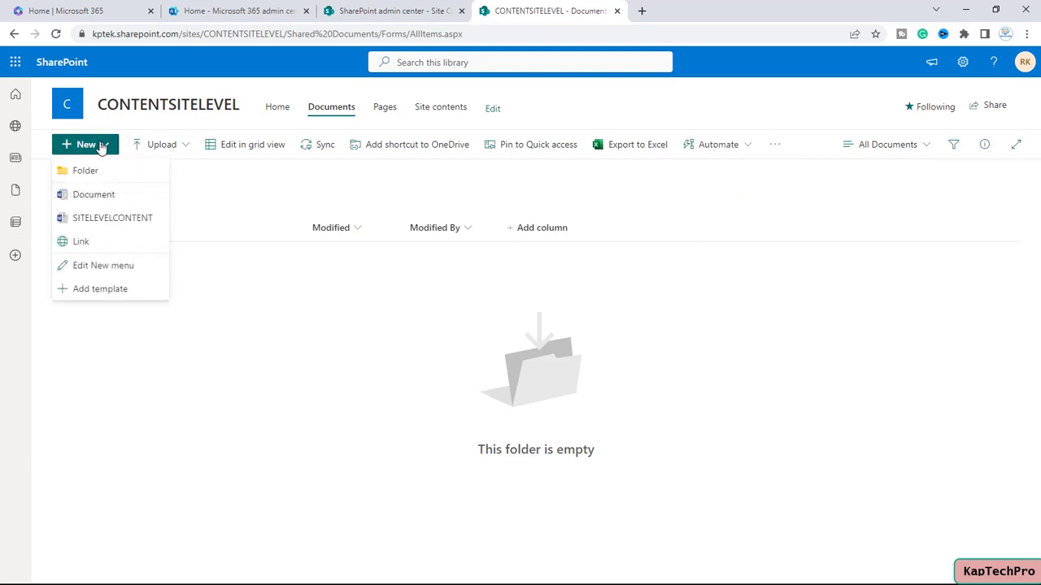
click(106, 219)
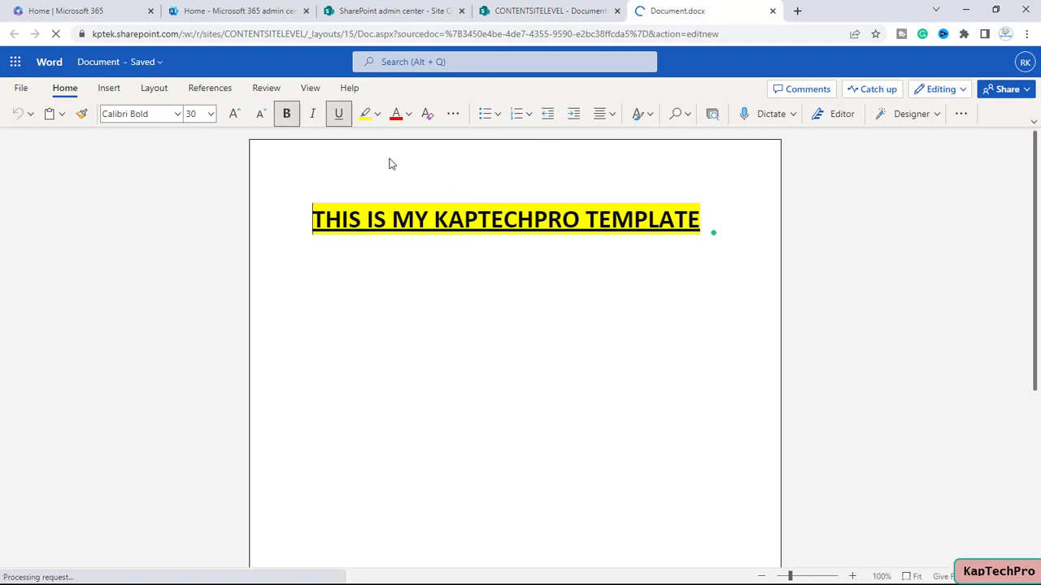
click(543, 11)
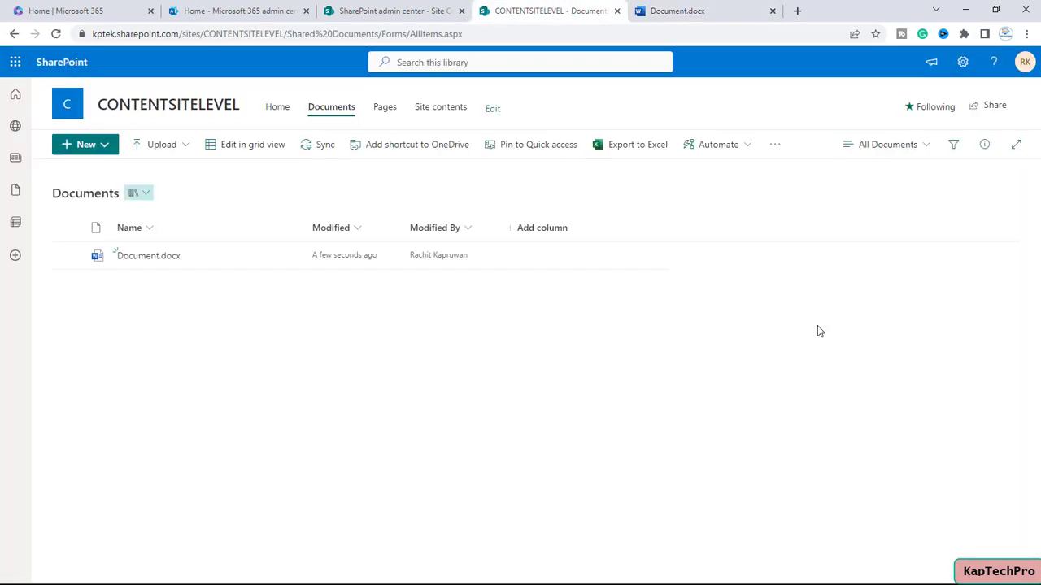